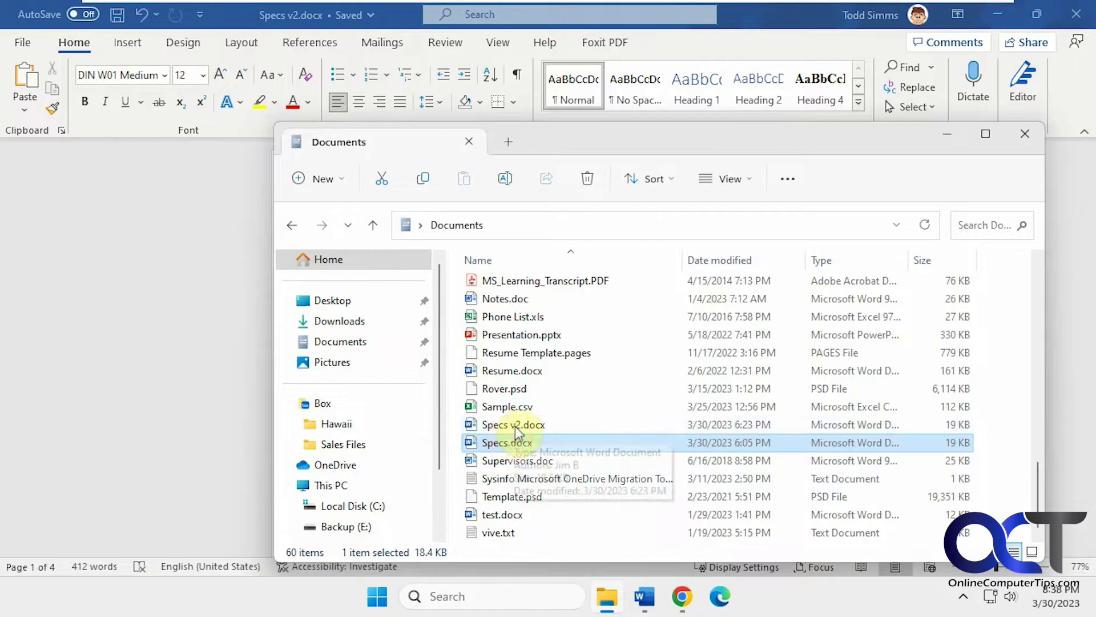
click(246, 409)
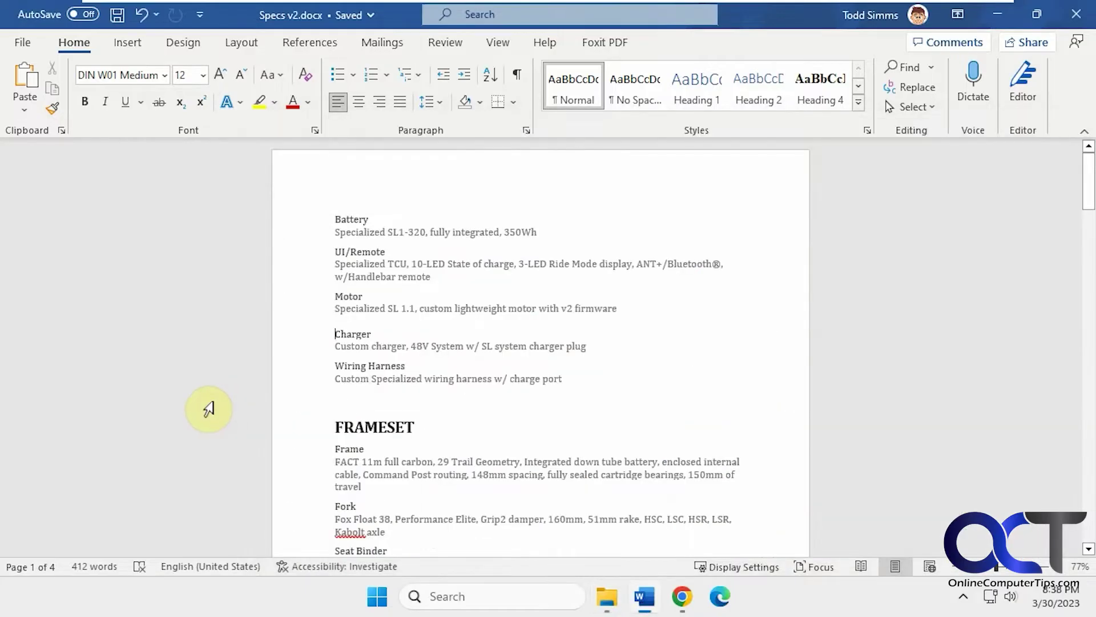
scroll(485, 388, down, 2)
scroll(485, 390, down, 15)
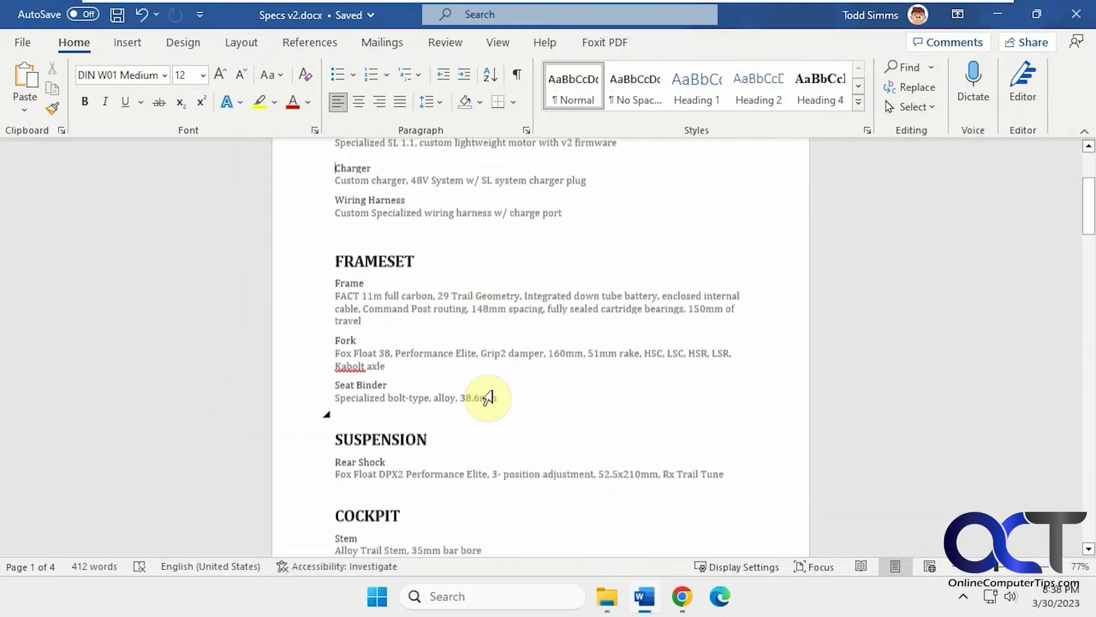
scroll(494, 419, up, 15)
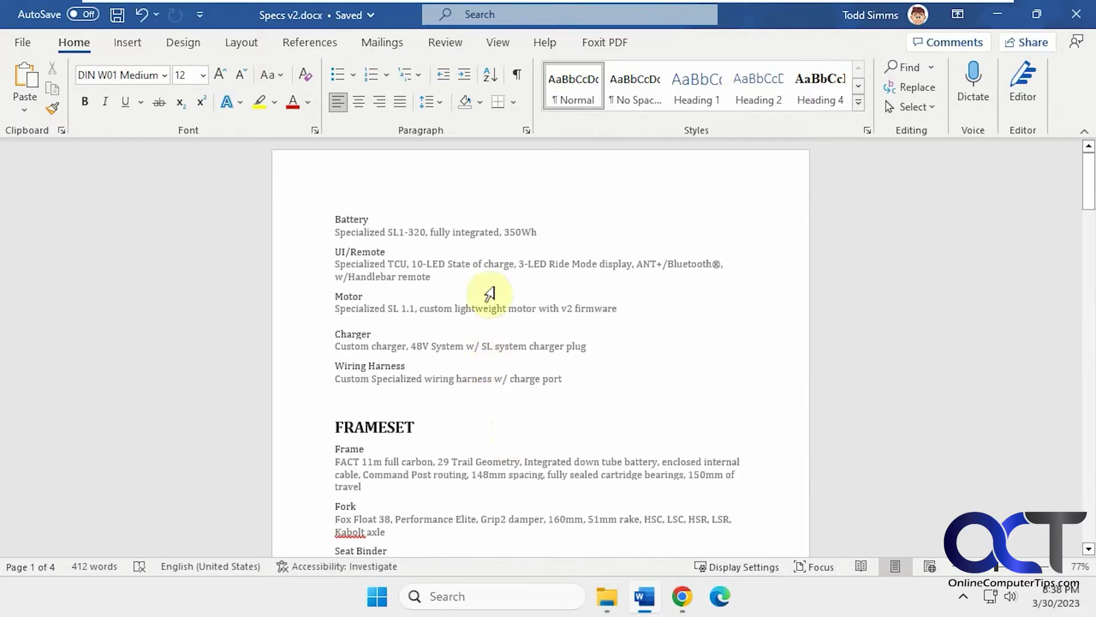
click(444, 47)
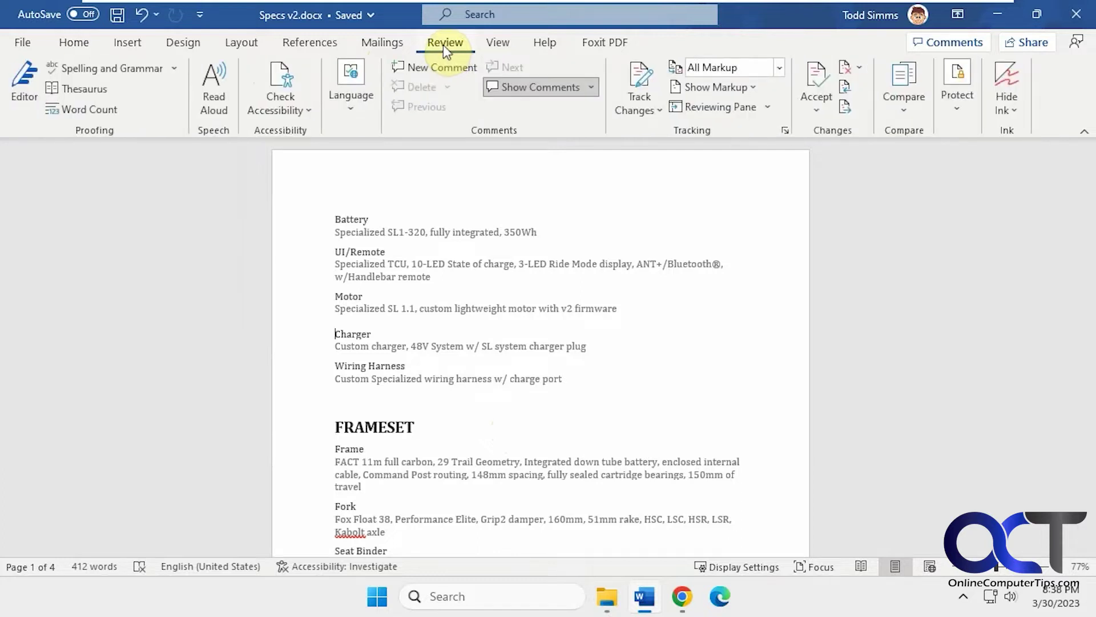
Start a document comparison with Specs.docx as the original document.
click(911, 107)
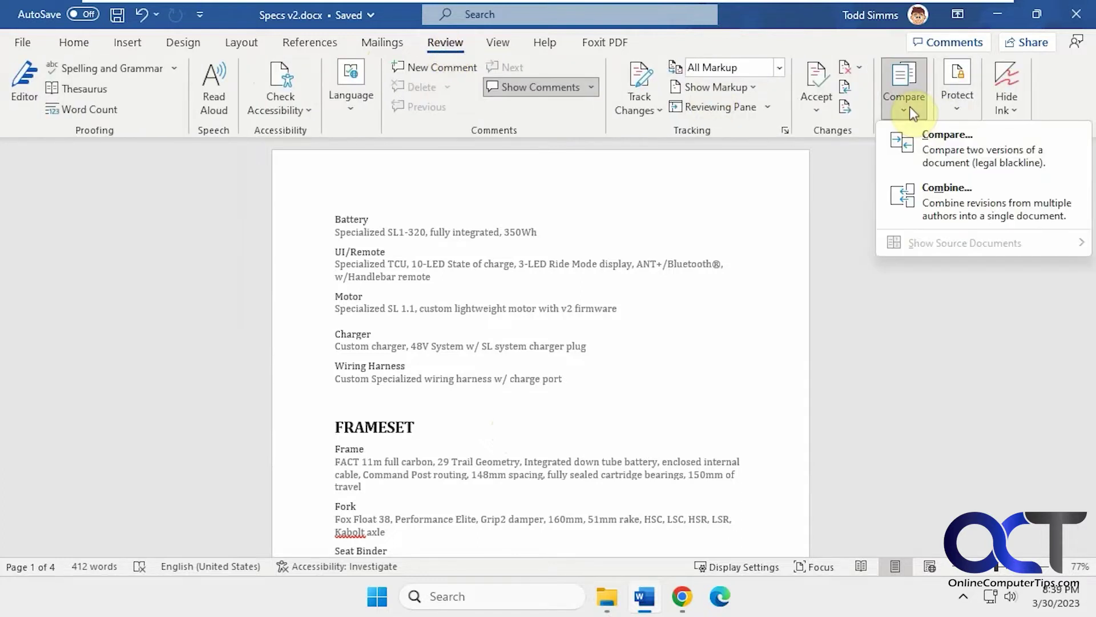
click(926, 141)
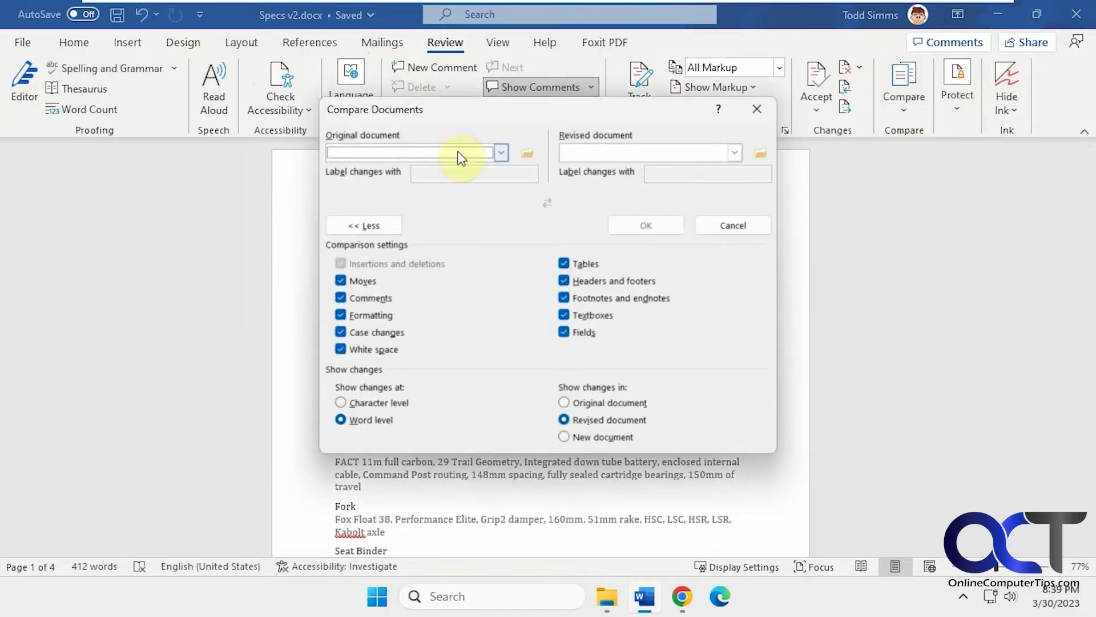
click(500, 153)
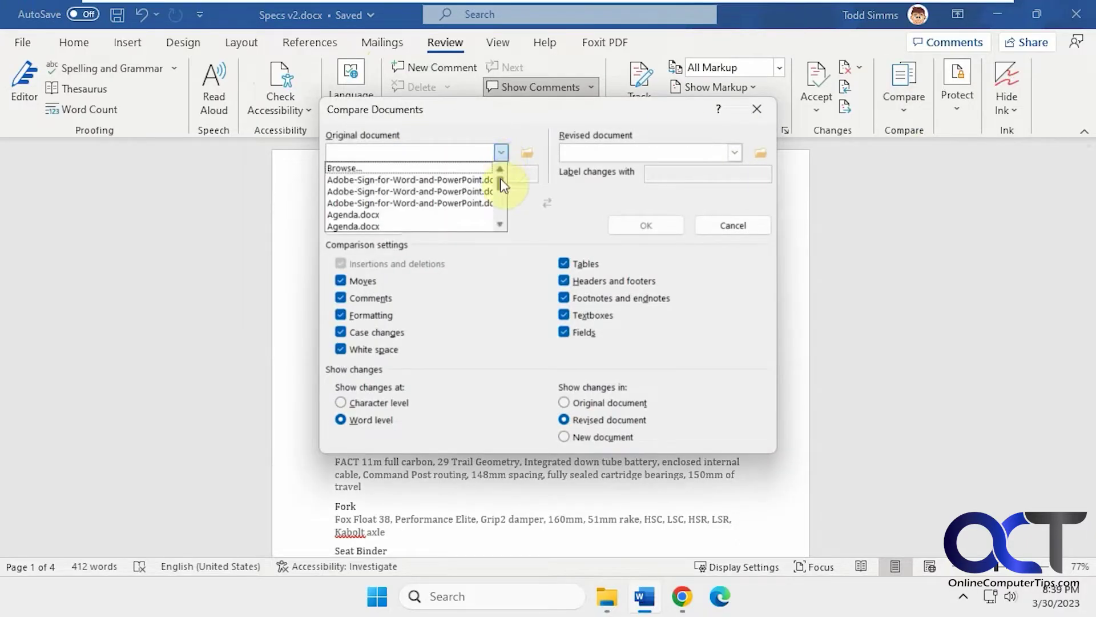
drag(498, 179, 499, 194)
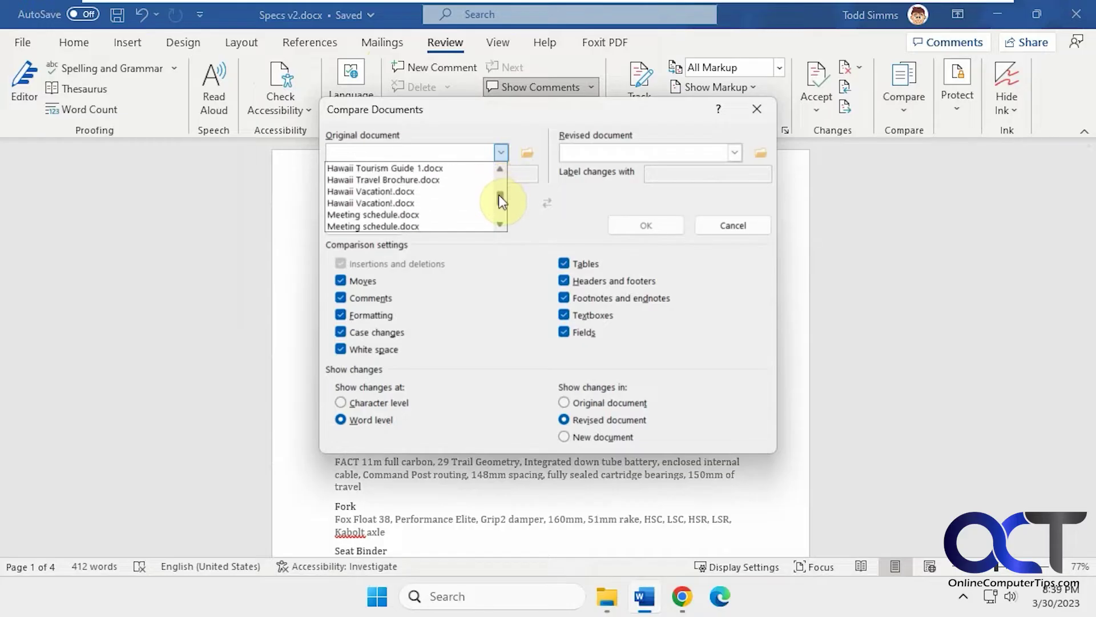
scroll(499, 193, up, 4)
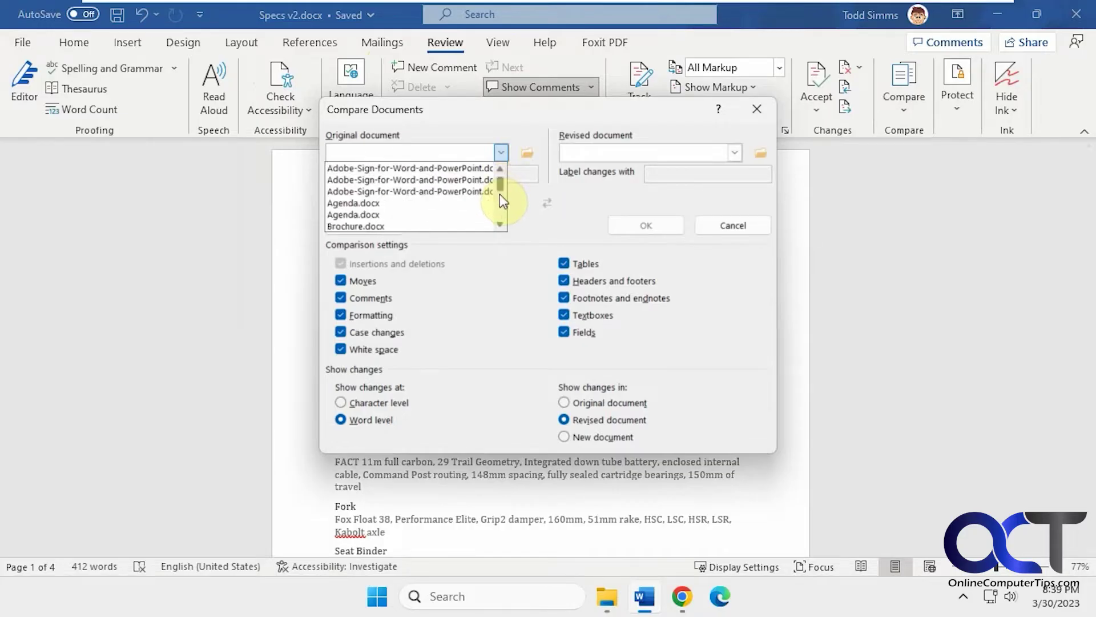
scroll(498, 190, down, 4)
scroll(499, 197, down, 2)
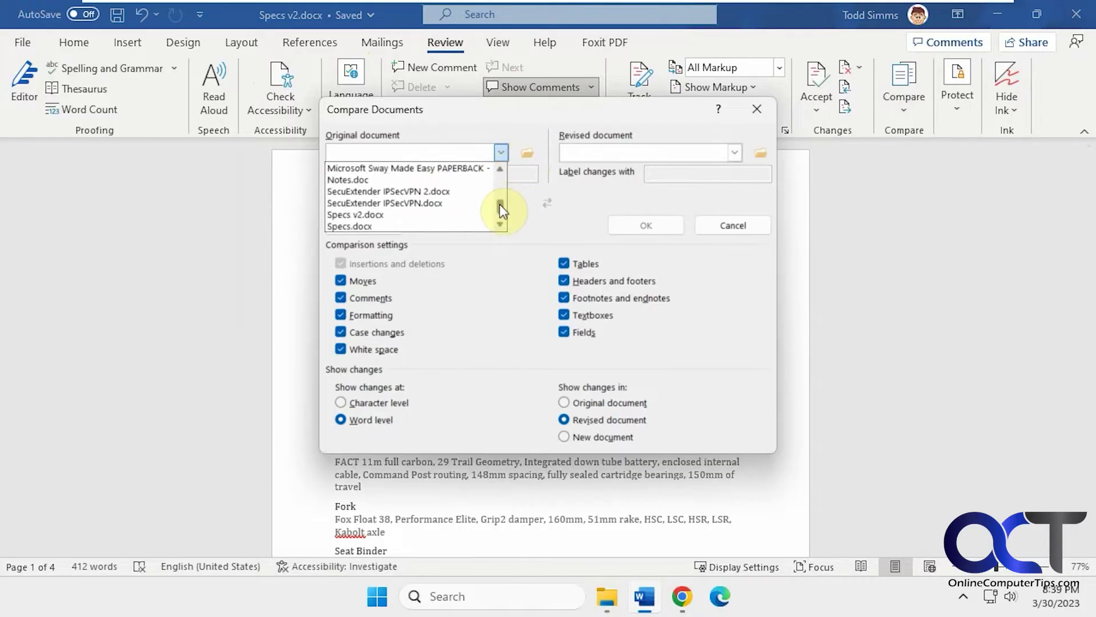
click(453, 217)
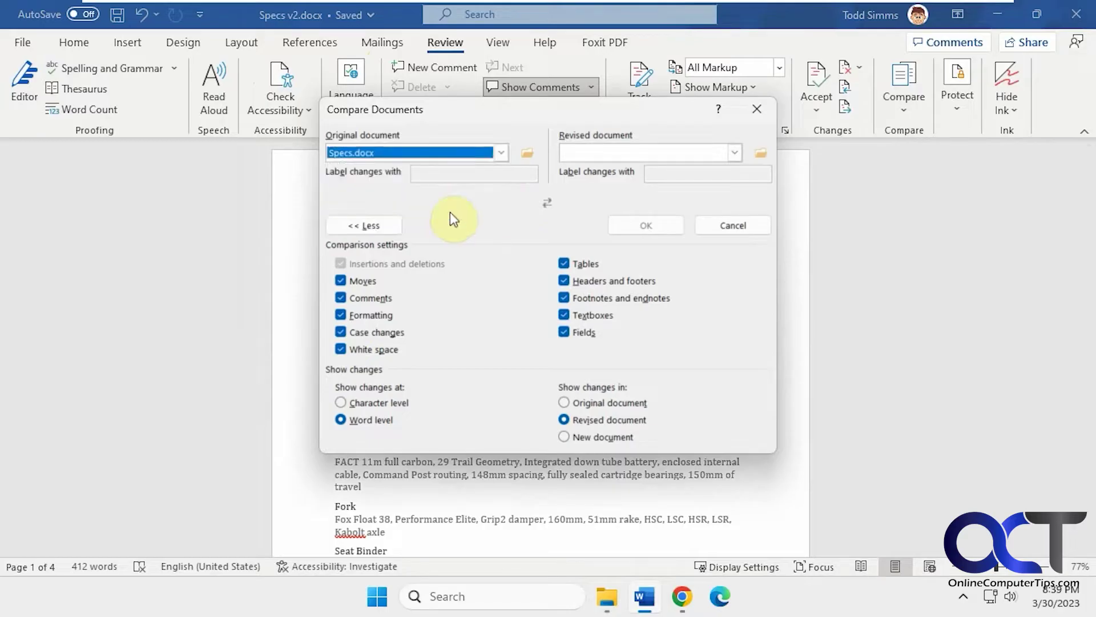
Choose Specs v2.docx as the revised document and show changes in a new document.
click(734, 153)
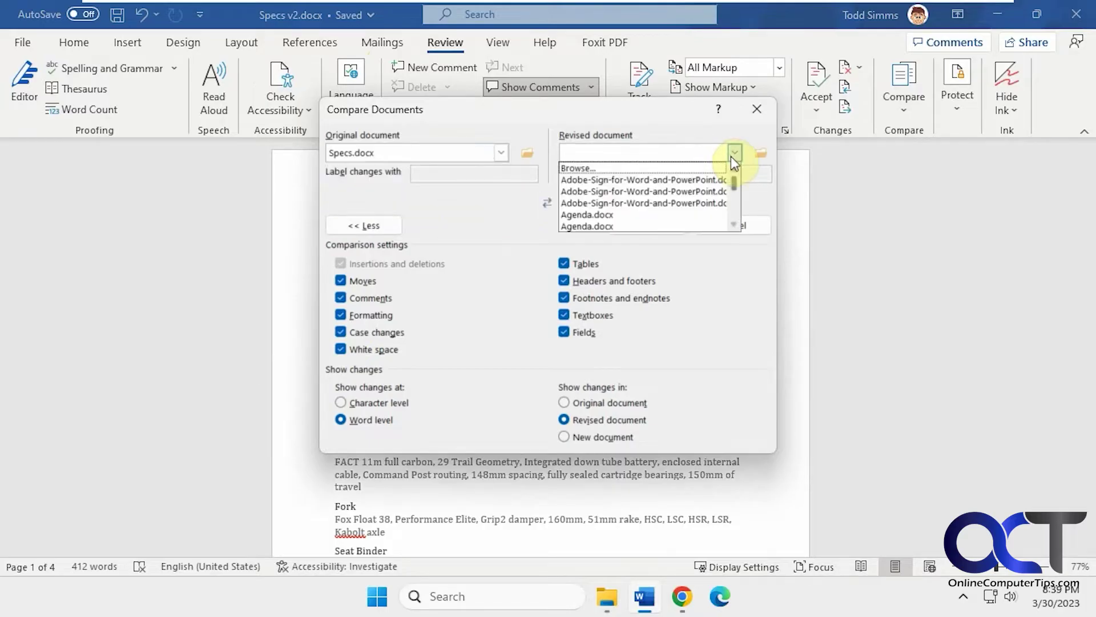
drag(731, 183, 731, 208)
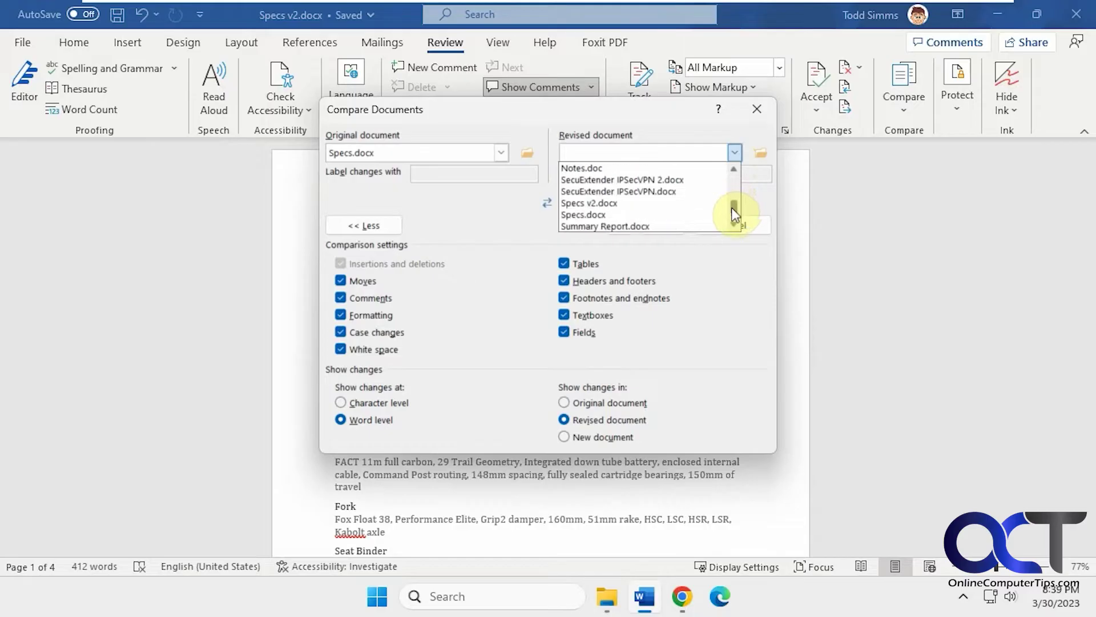
click(697, 203)
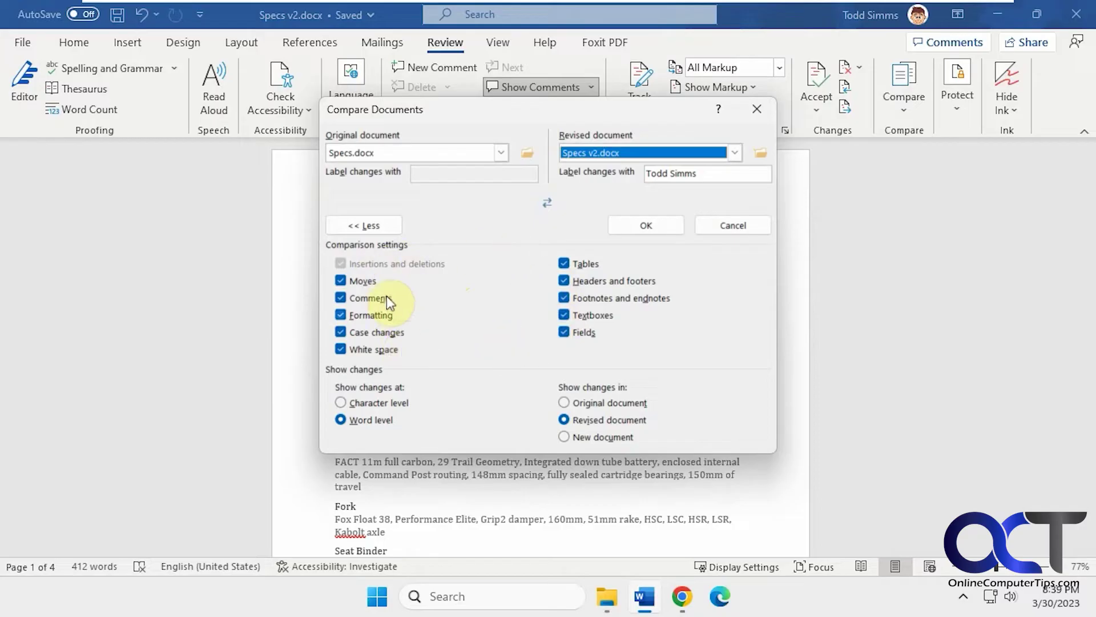
click(564, 438)
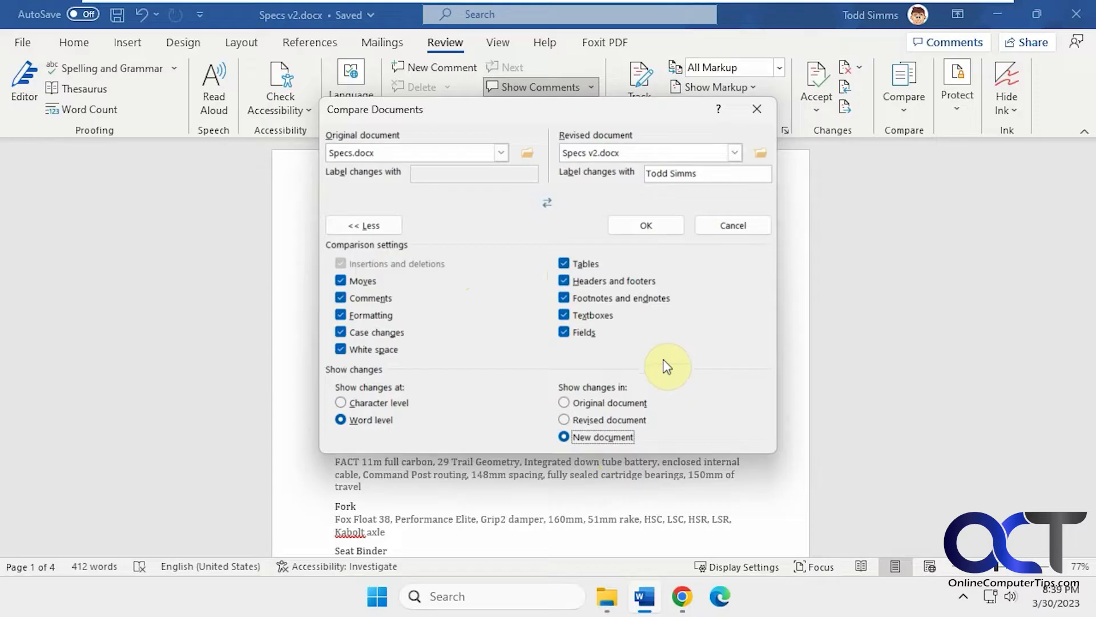
click(652, 225)
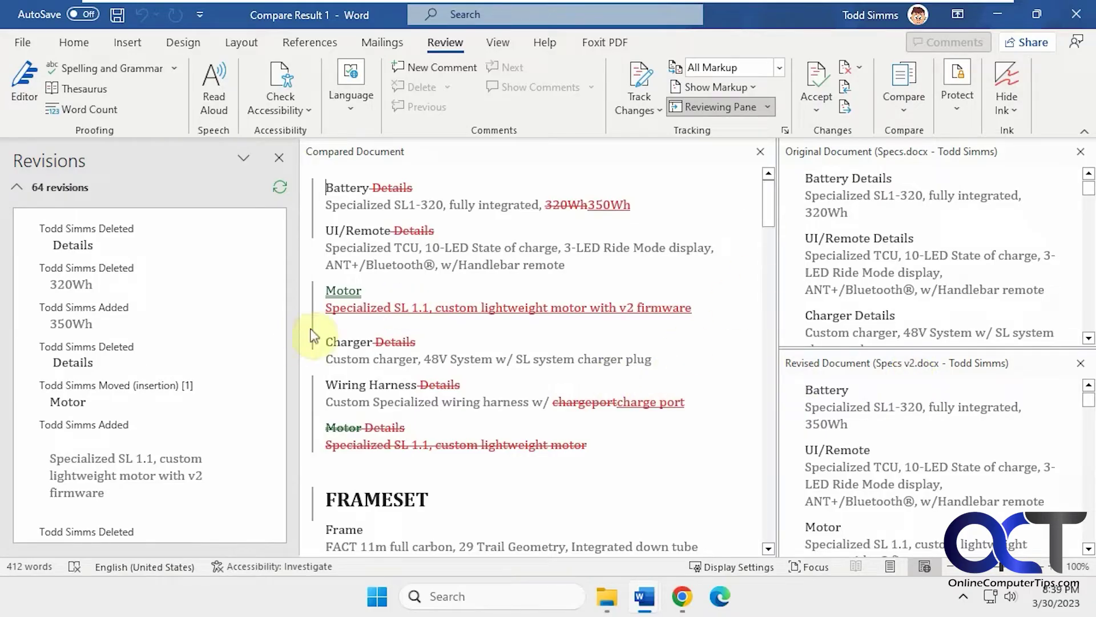
drag(296, 324, 231, 325)
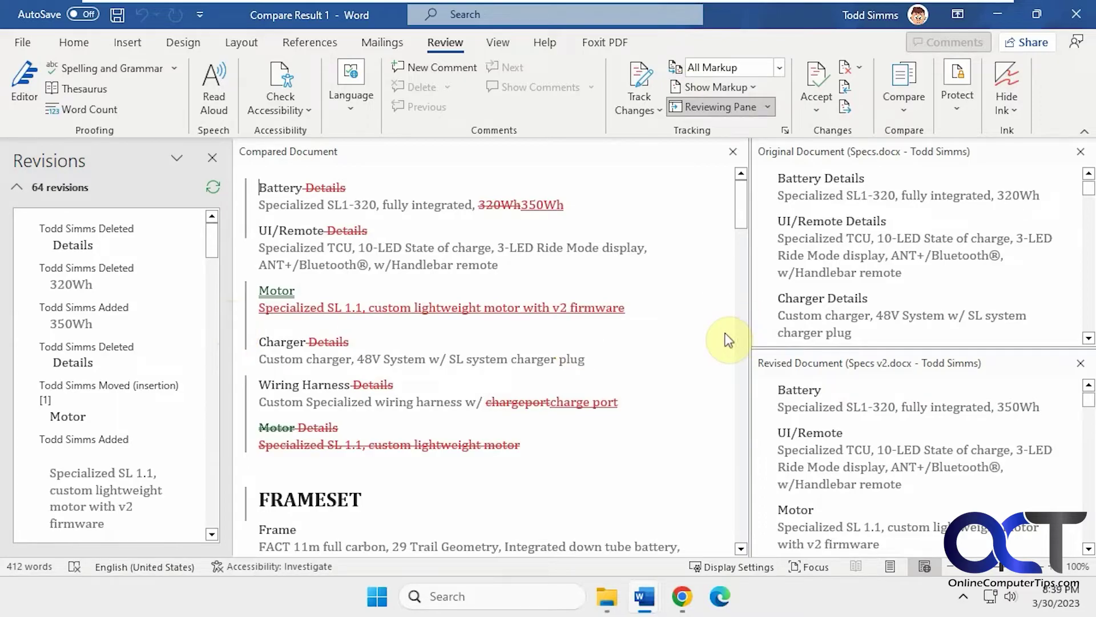
drag(740, 215, 740, 232)
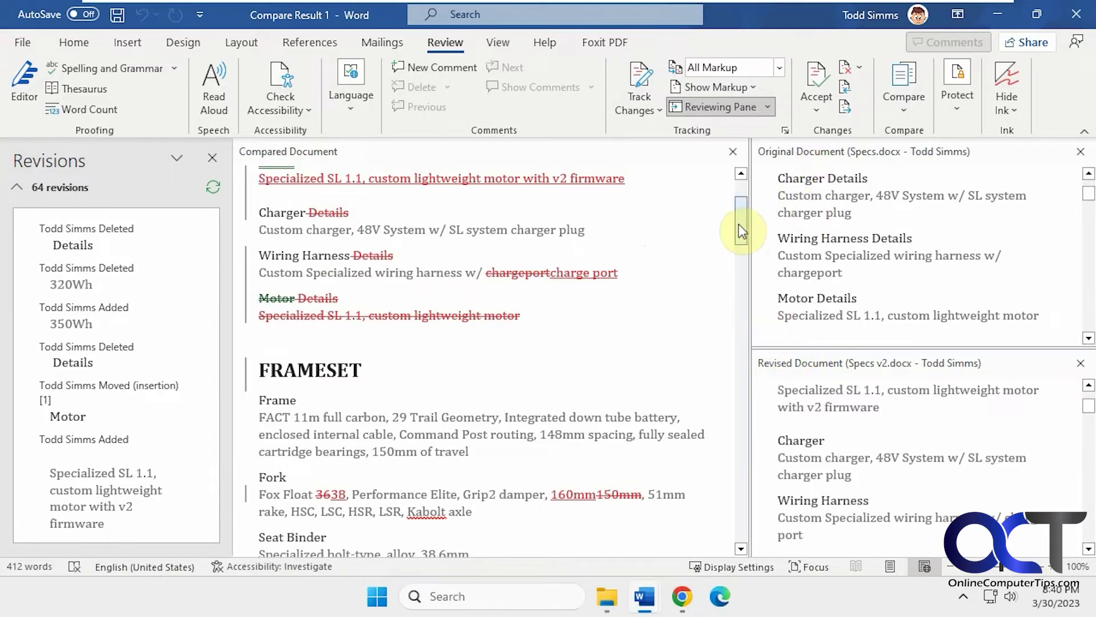
drag(739, 224, 739, 221)
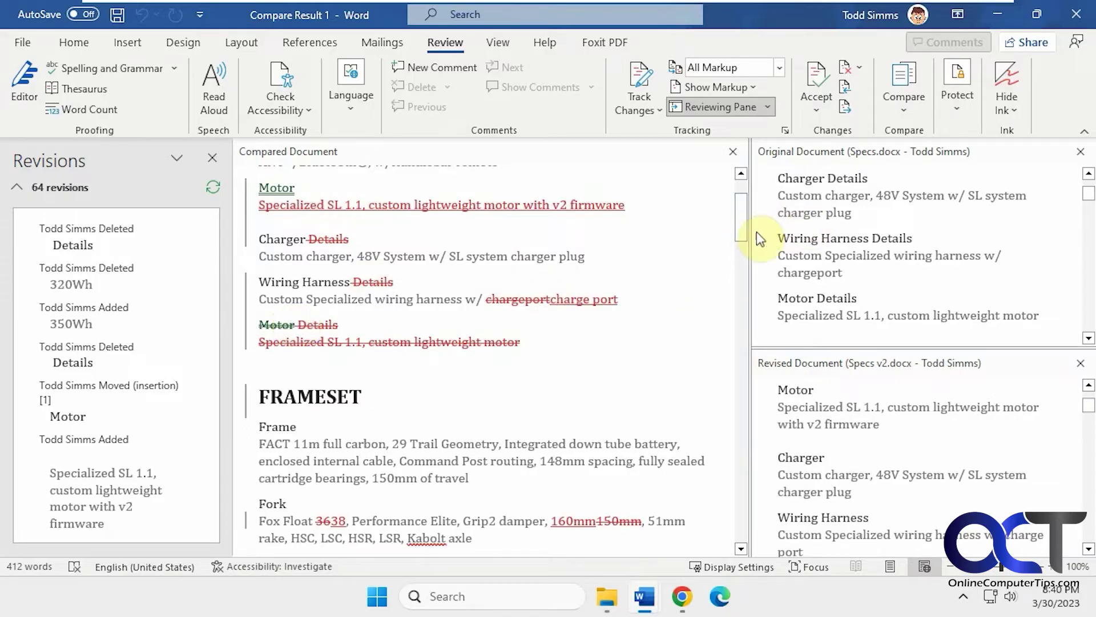
drag(743, 231, 752, 282)
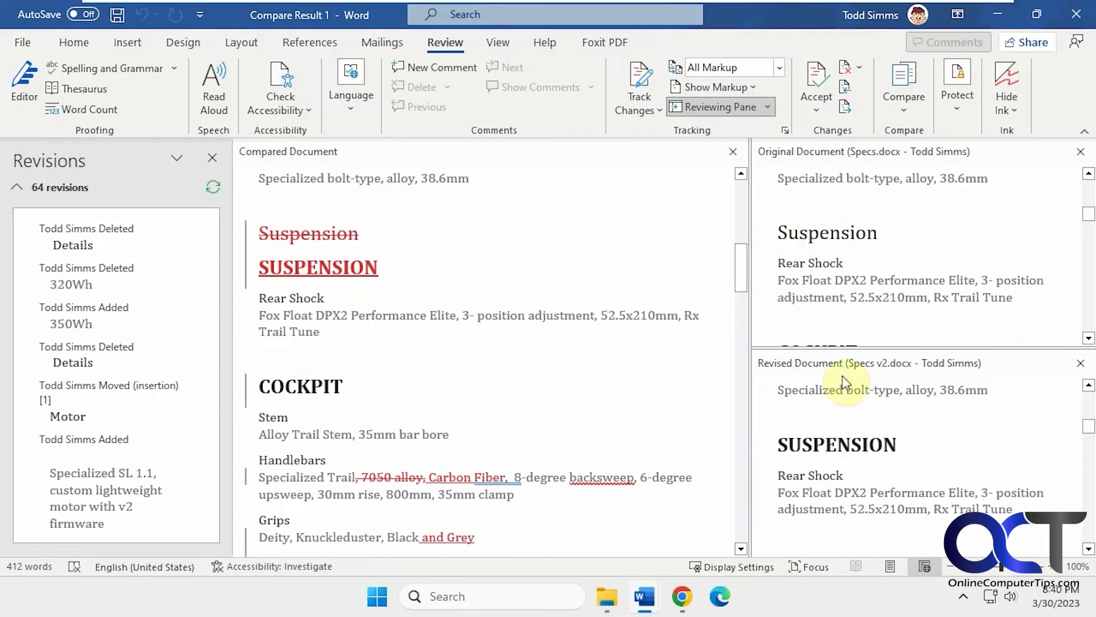
scroll(742, 268, down, 1)
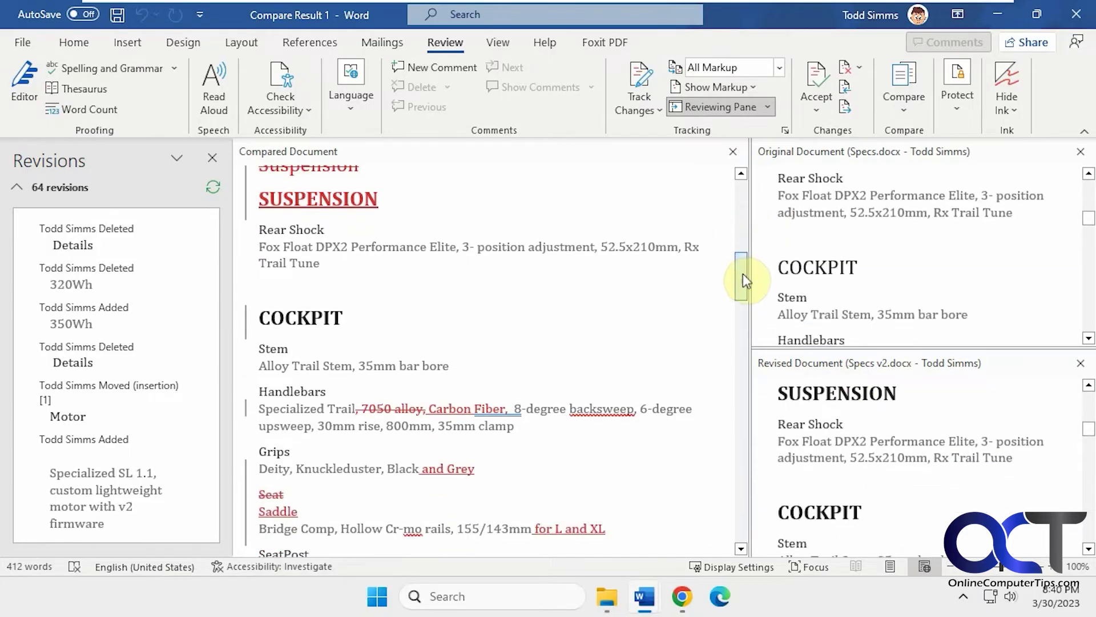
drag(744, 291, 740, 297)
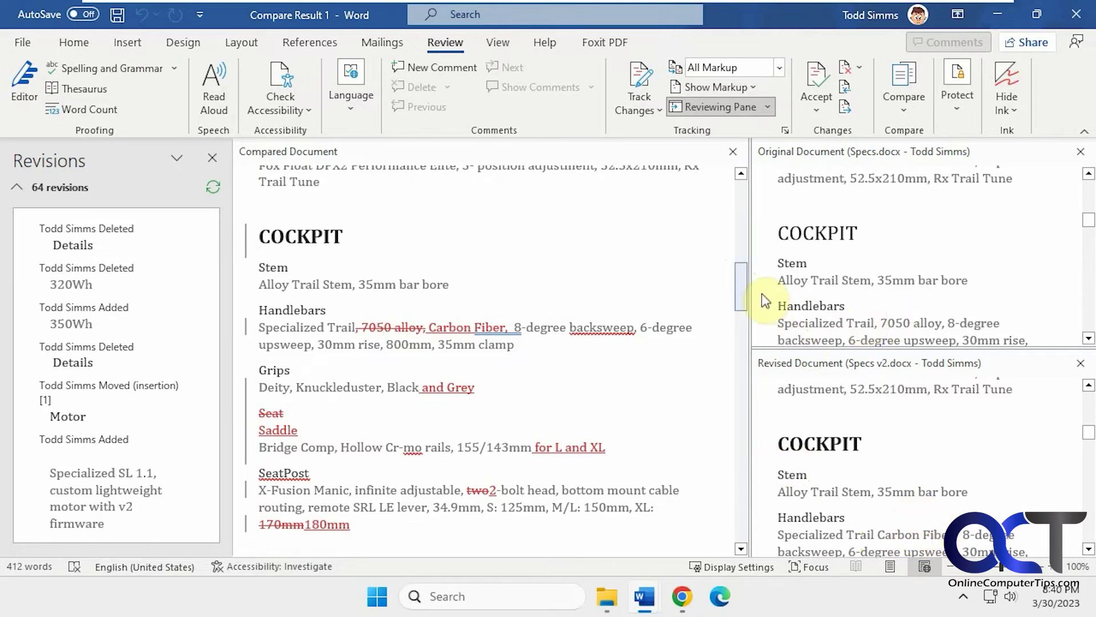
drag(742, 298, 741, 313)
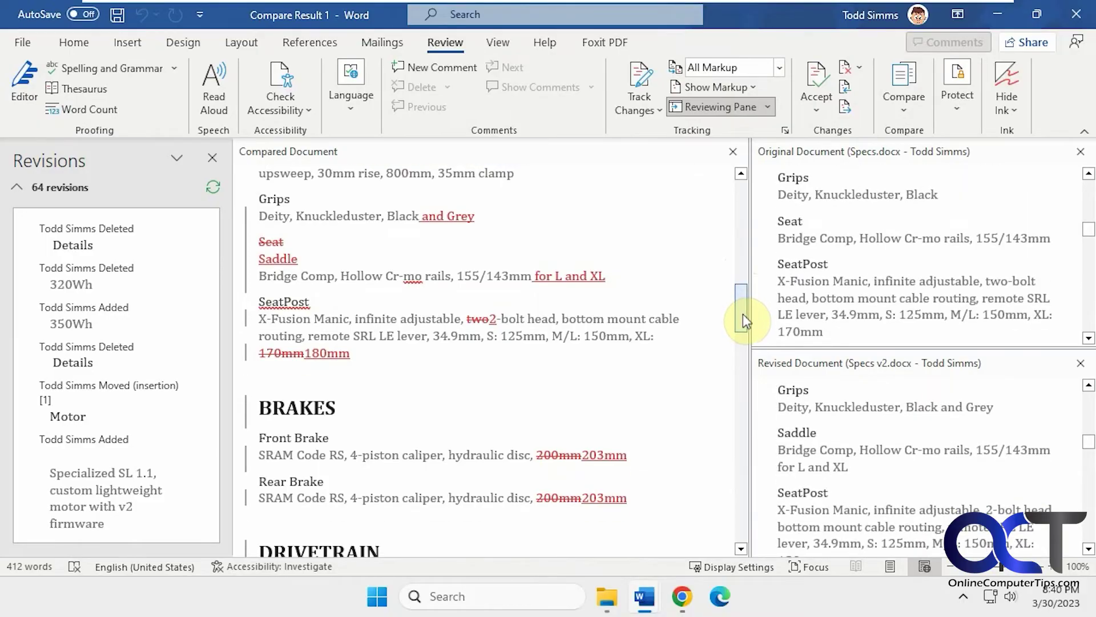
Close the comparison result, save it as Results.docx on the Desktop, and minimize Word.
click(1076, 14)
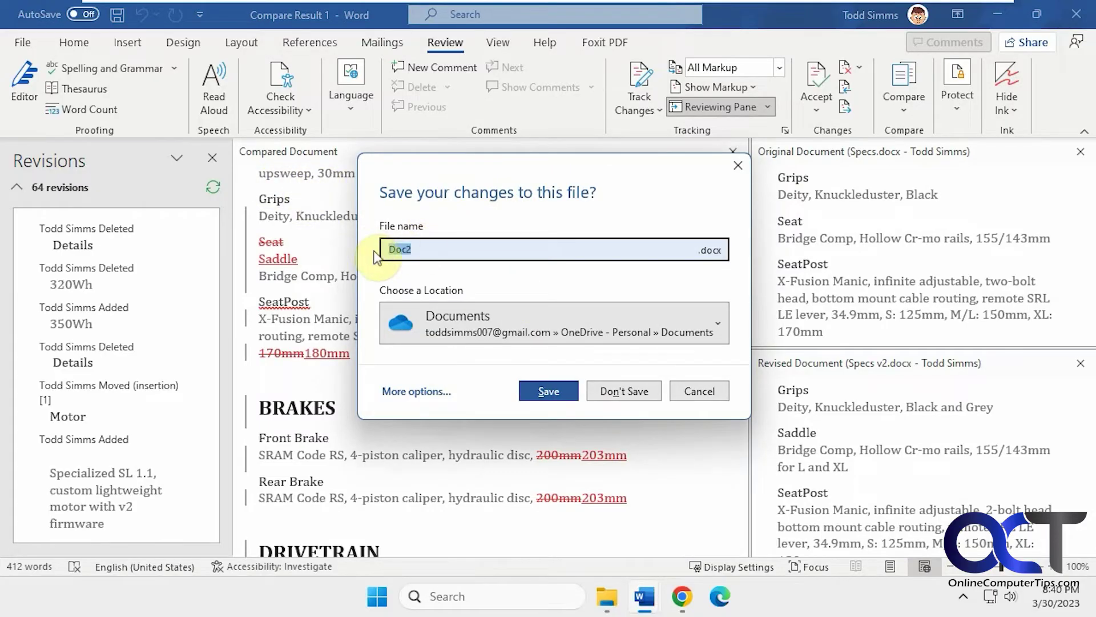
text(Results)
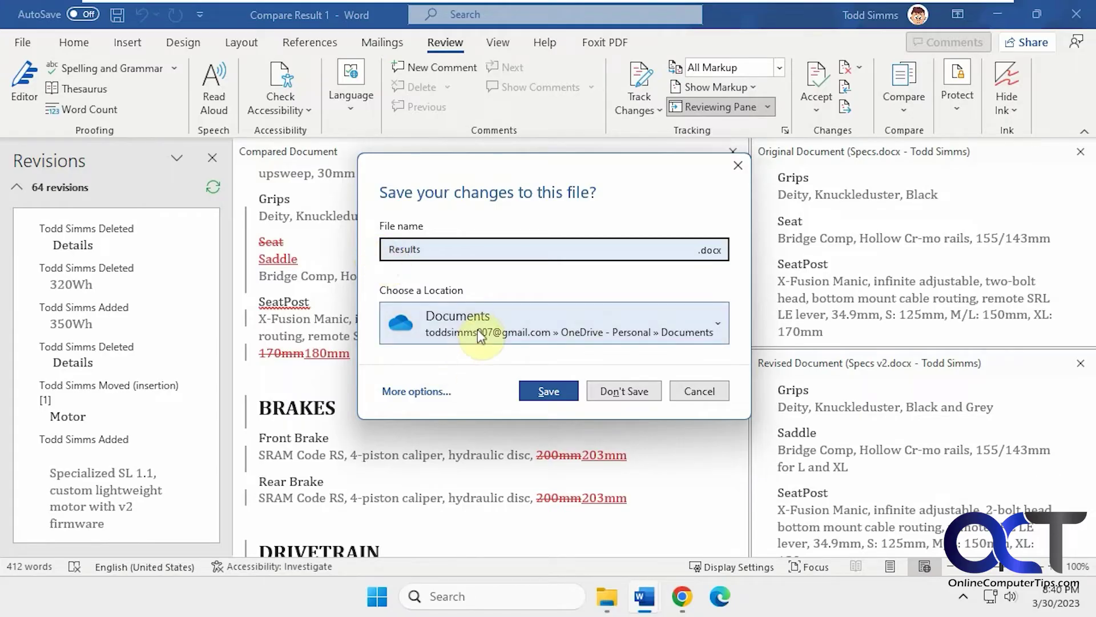
click(432, 392)
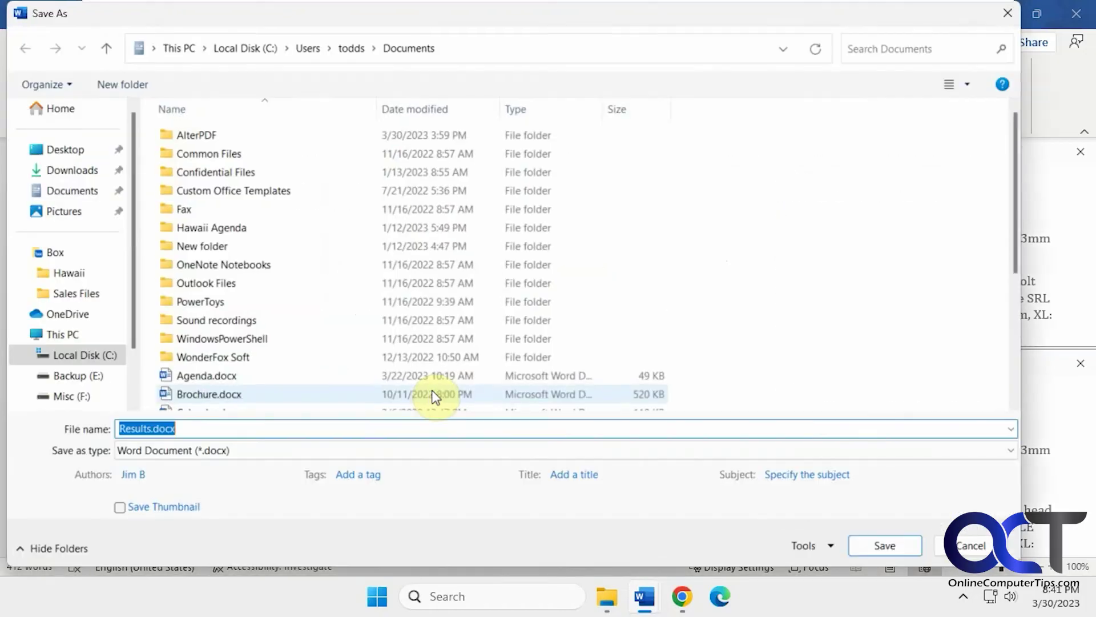
click(69, 150)
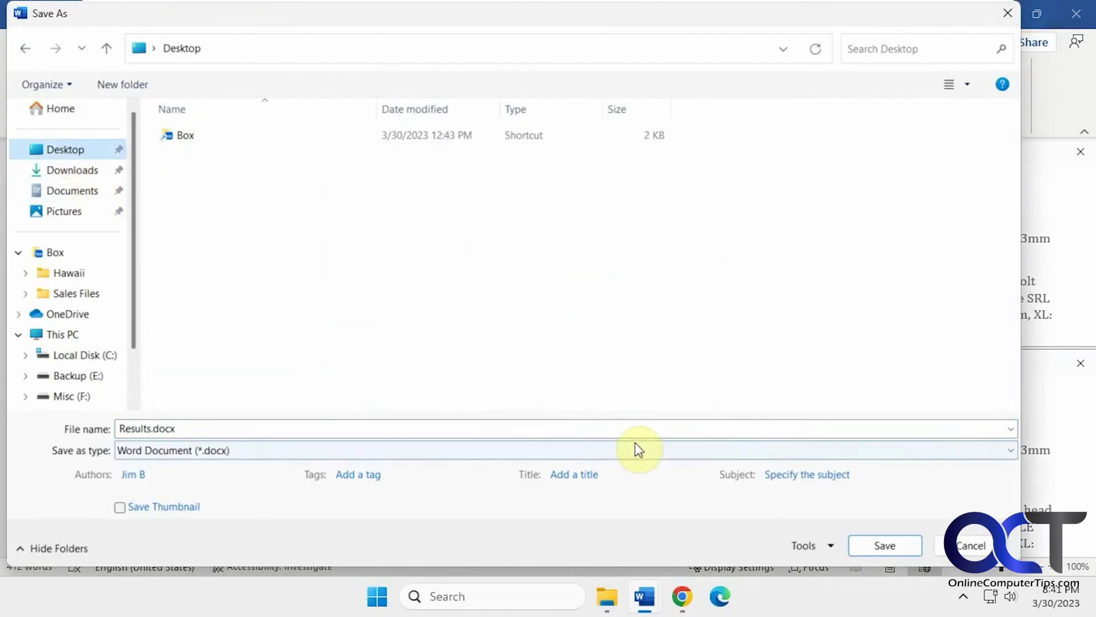
click(867, 539)
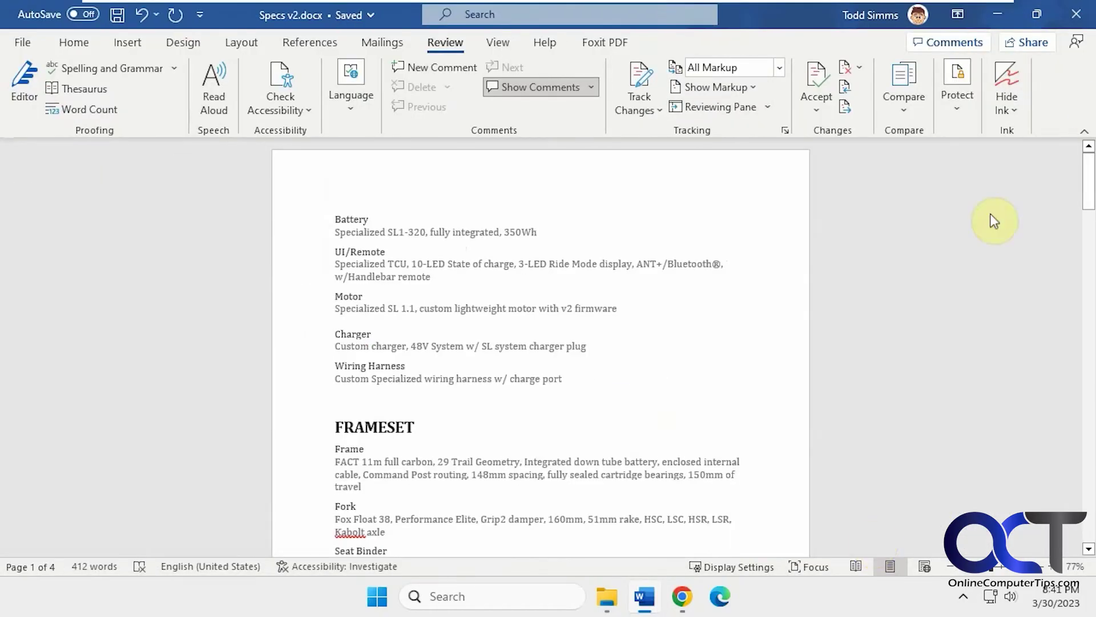
click(997, 14)
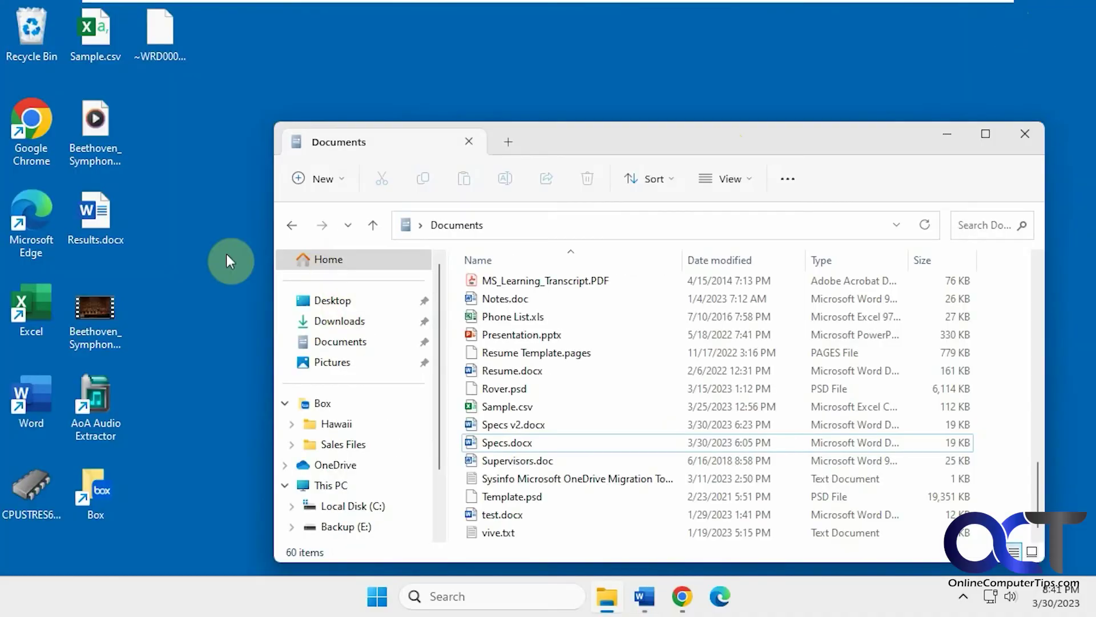
Open Results.docx from the desktop and scroll through its tracked changes.
double_click(101, 220)
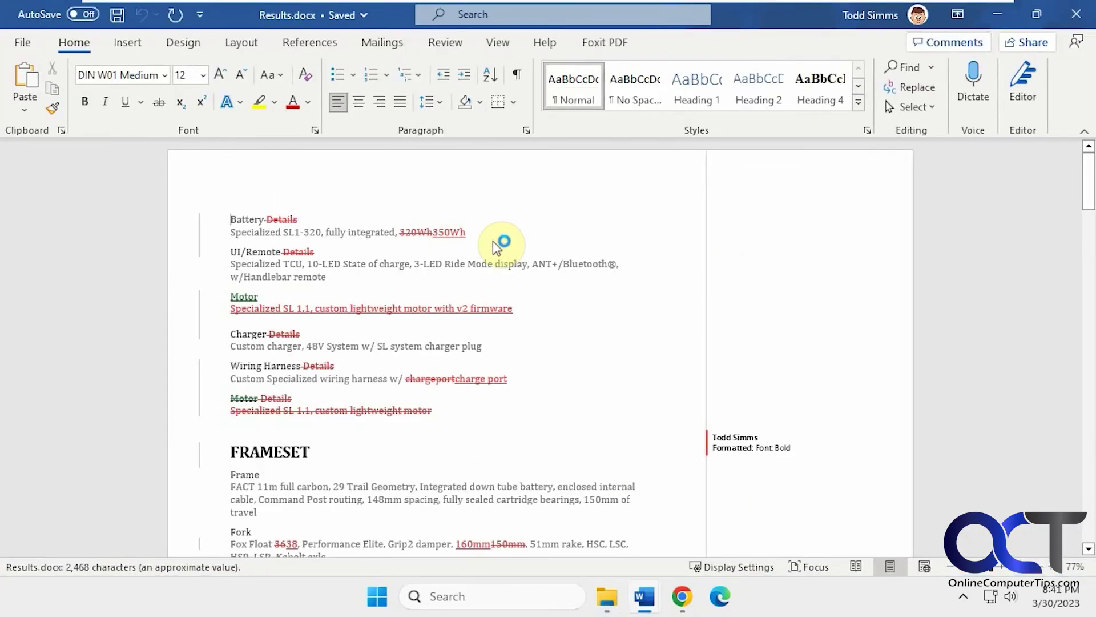
scroll(536, 271, down, 4)
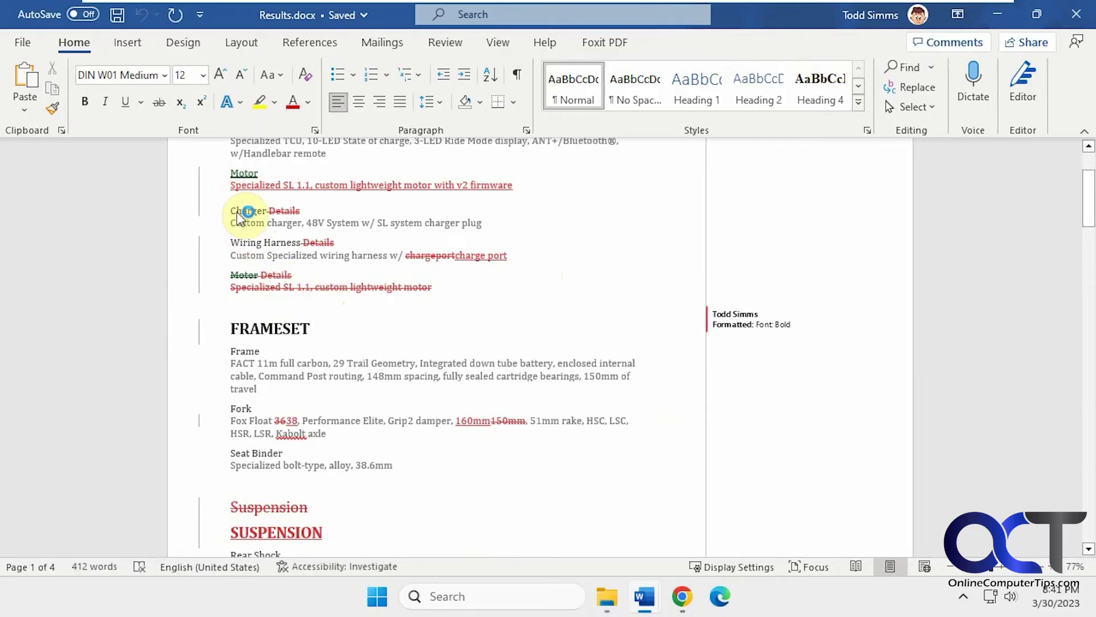
scroll(582, 299, down, 7)
scroll(717, 312, down, 10)
scroll(451, 291, up, 20)
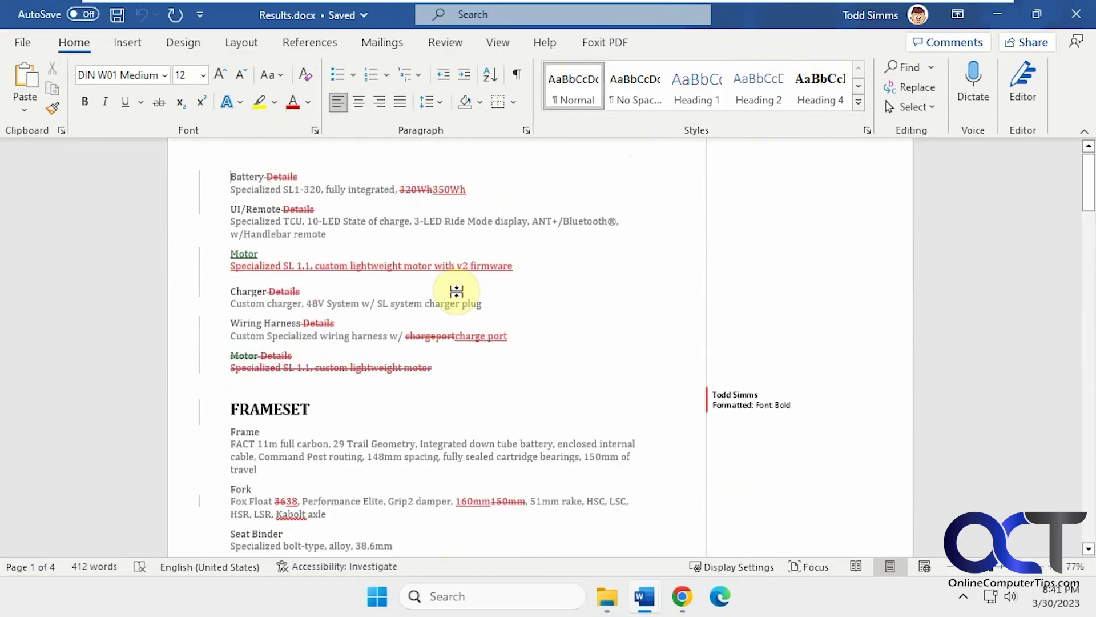
scroll(457, 291, up, 2)
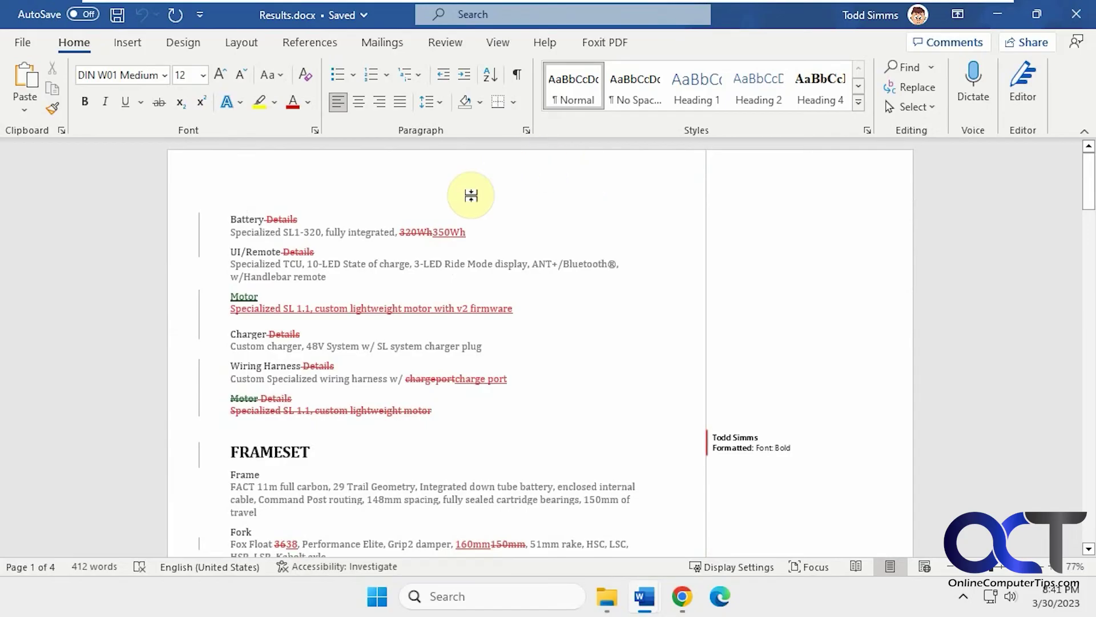
Open the Compare Documents dialog from the Review tab and select the Revised document field.
click(445, 43)
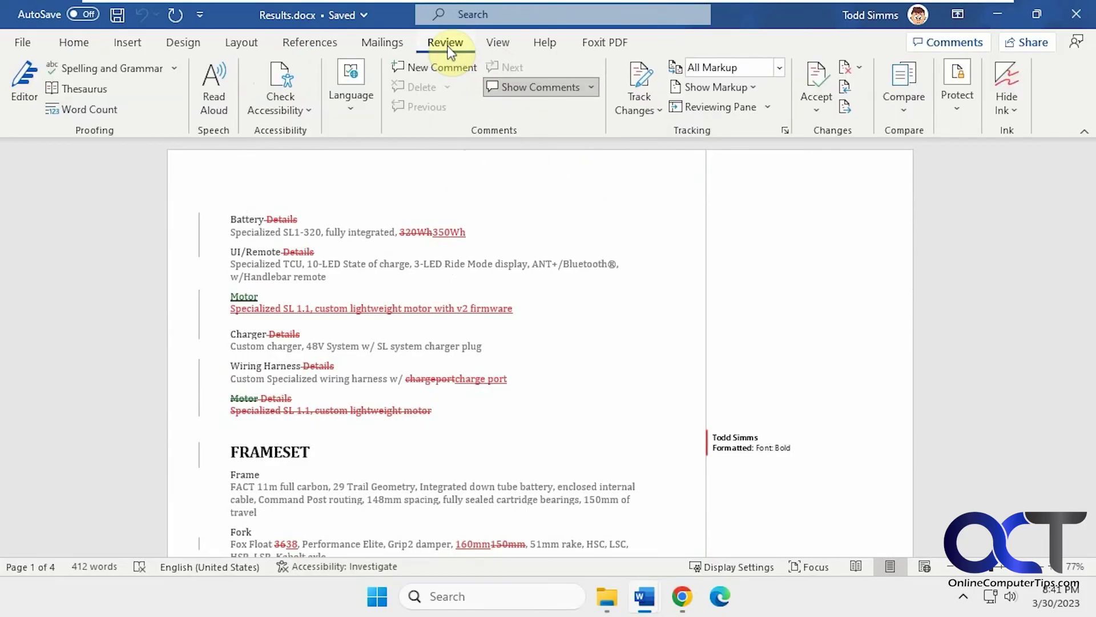
click(902, 111)
click(919, 144)
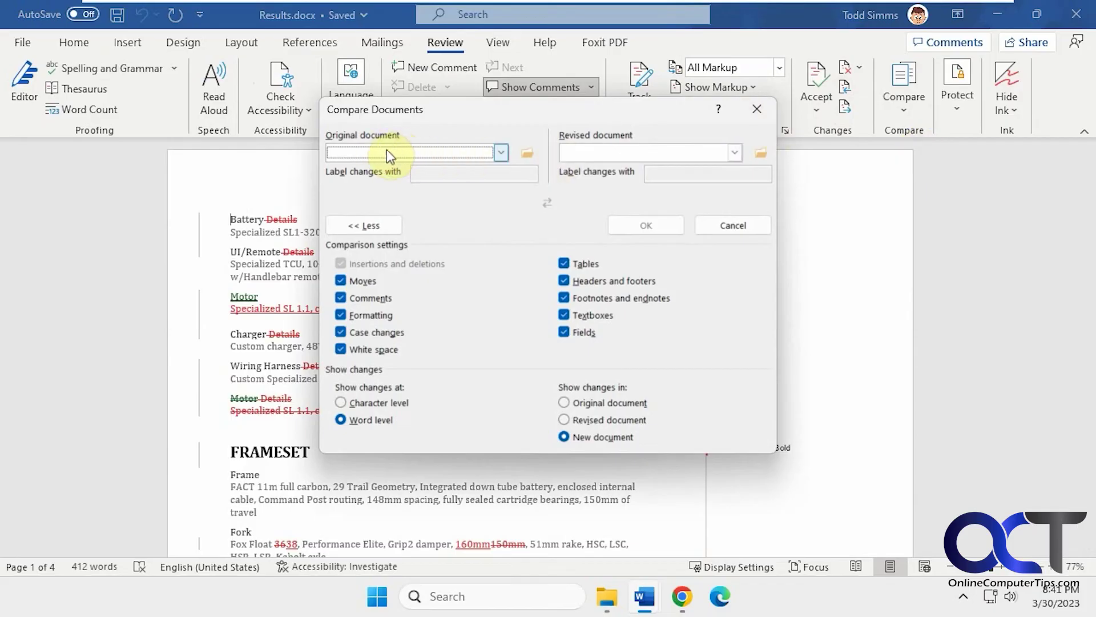
click(579, 155)
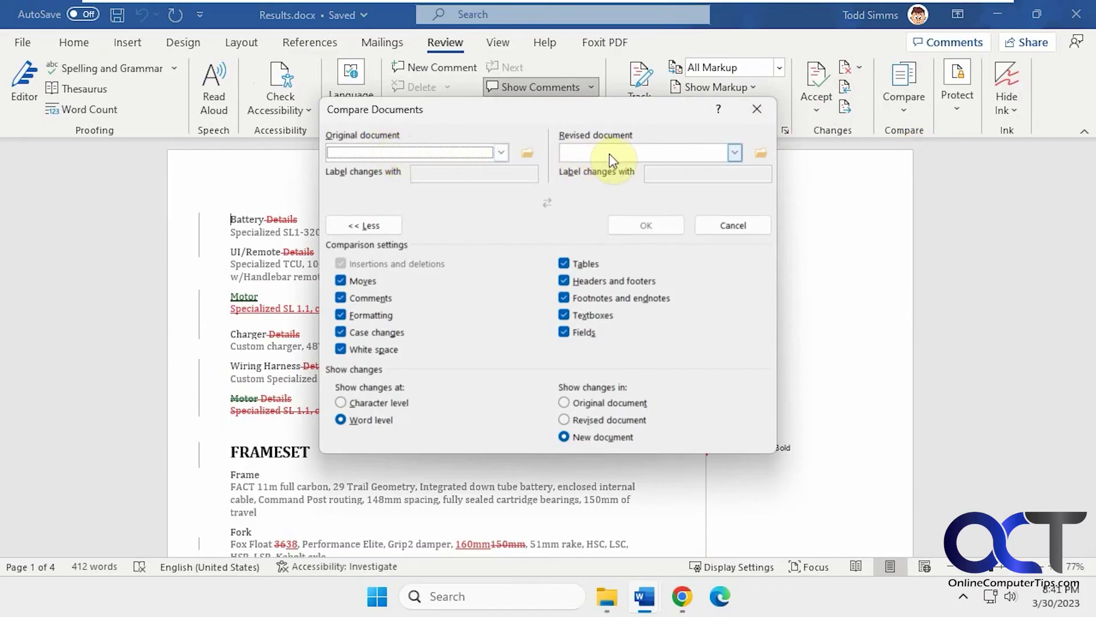